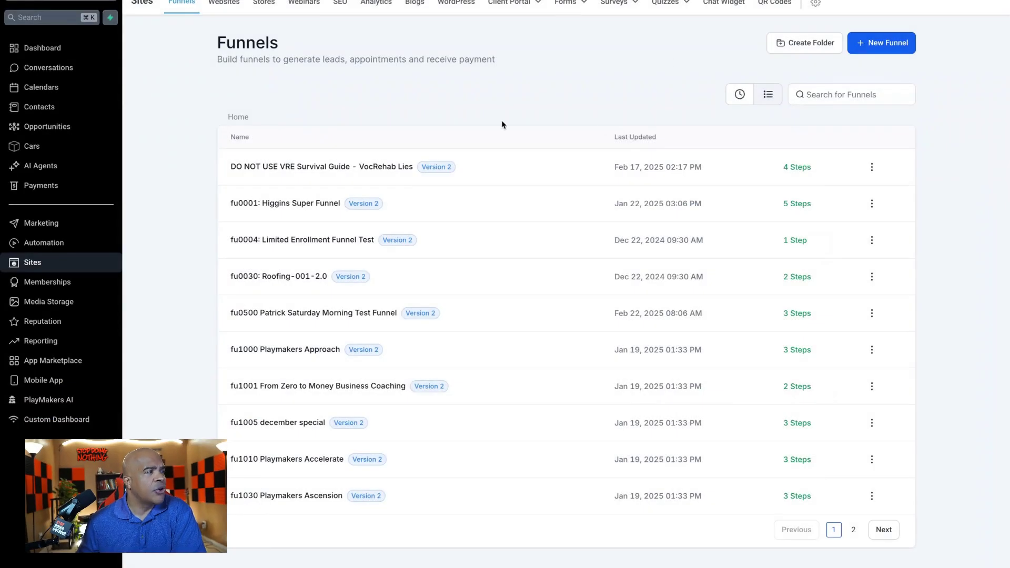
- Open the Higgins Super Funnel's settings and inspect its empty funnel-wide head and body tracking code boxes
left_click(323, 203)
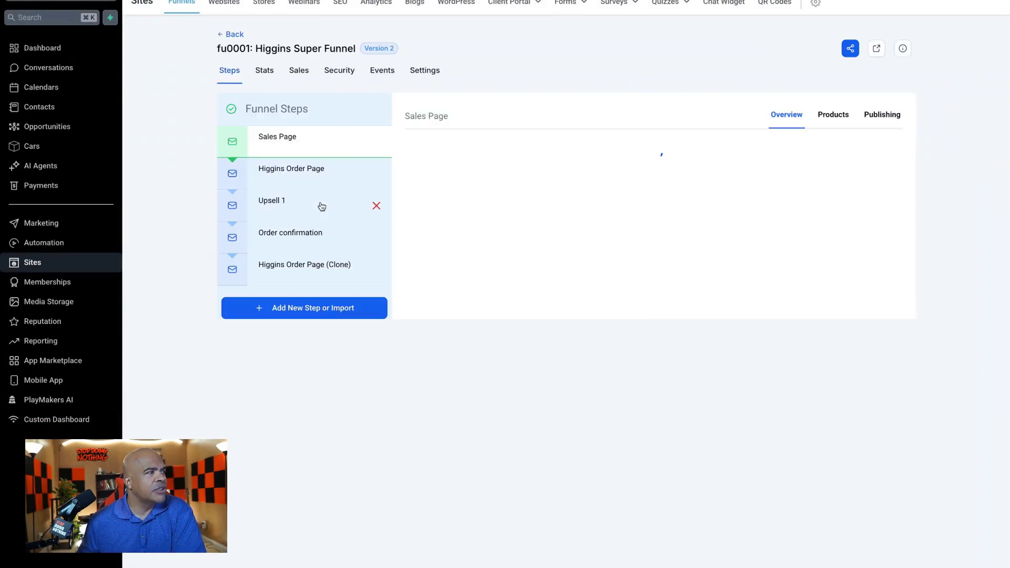
left_click(427, 74)
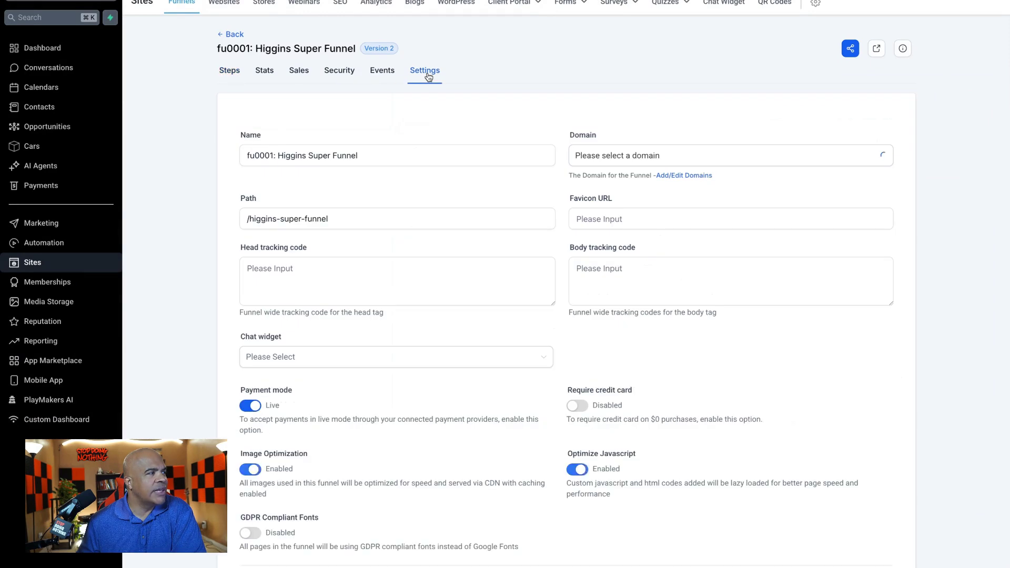
left_click(304, 277)
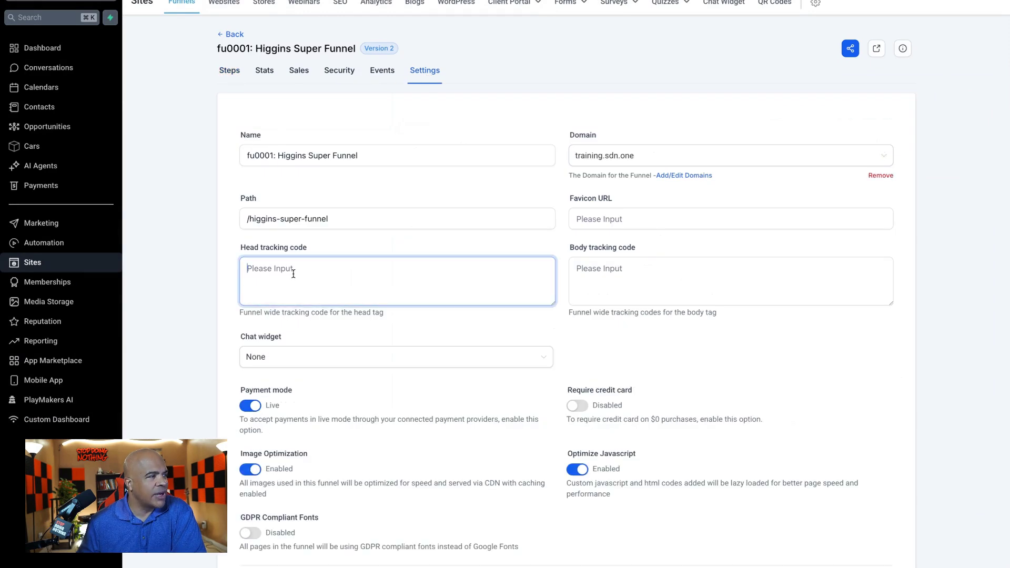
left_click(637, 270)
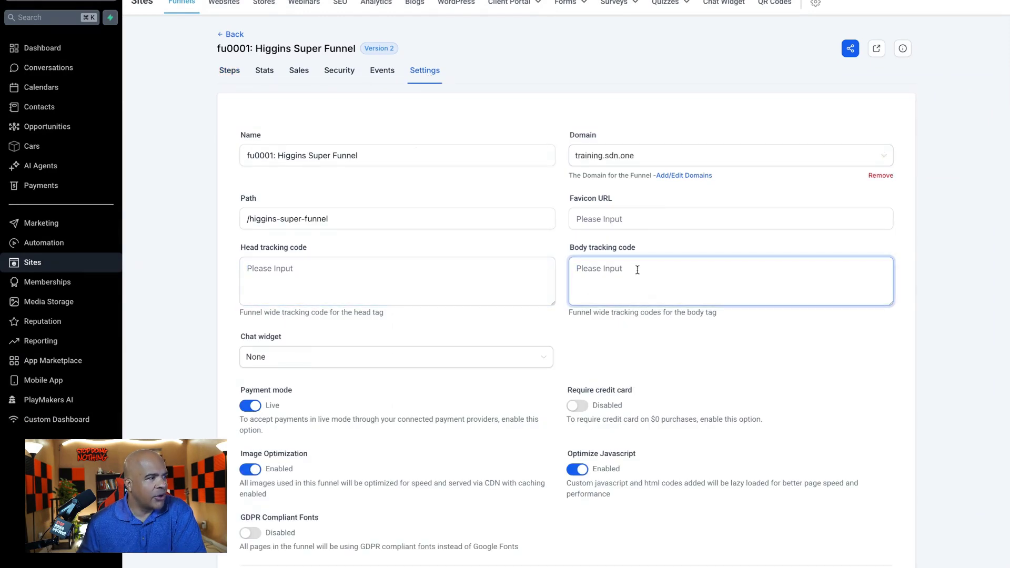
left_click(416, 281)
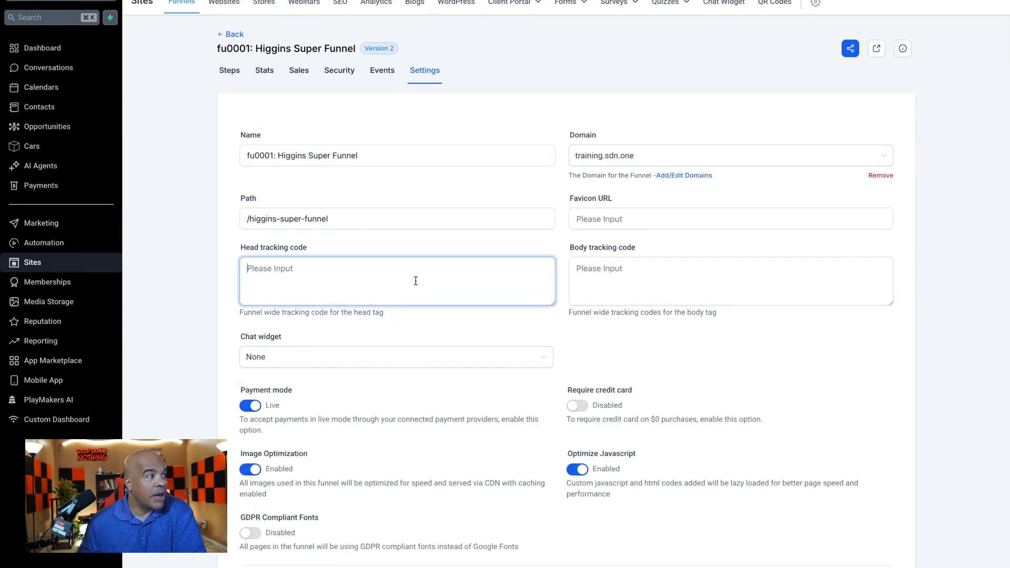
- Browse the Sales Page and Higgins Order Page steps, then edit the order page's Control version
left_click(230, 71)
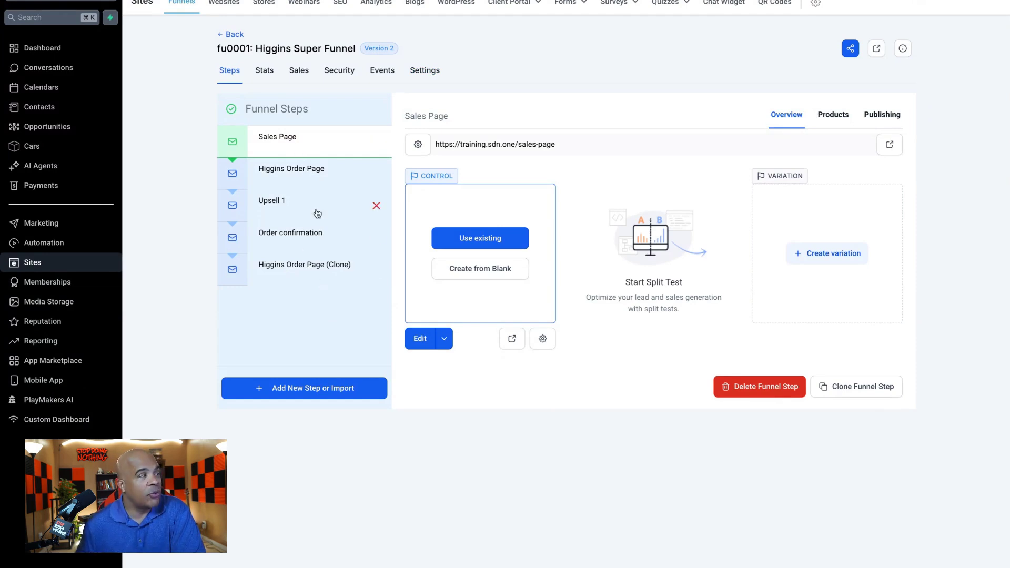
left_click(316, 173)
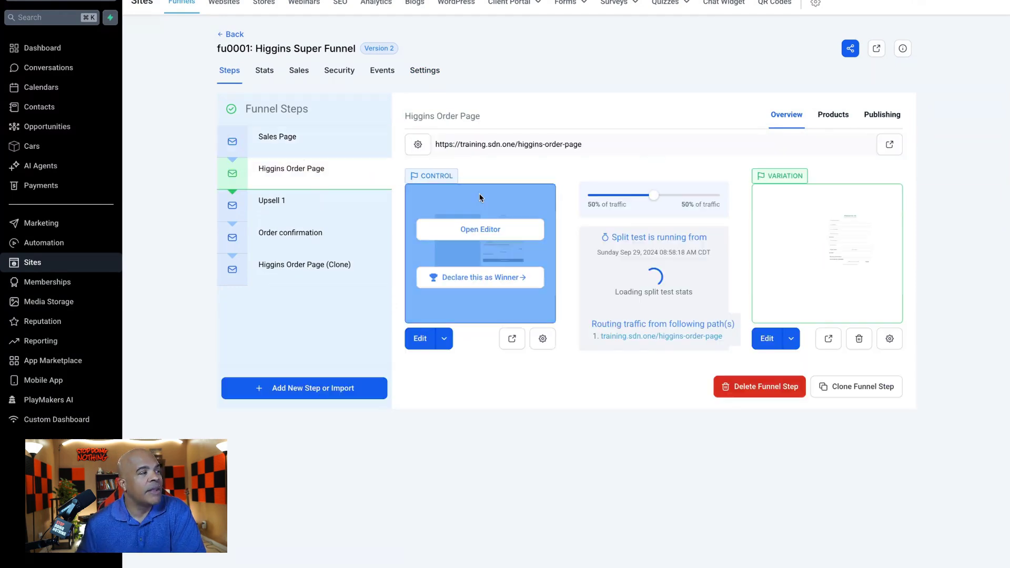
left_click(306, 139)
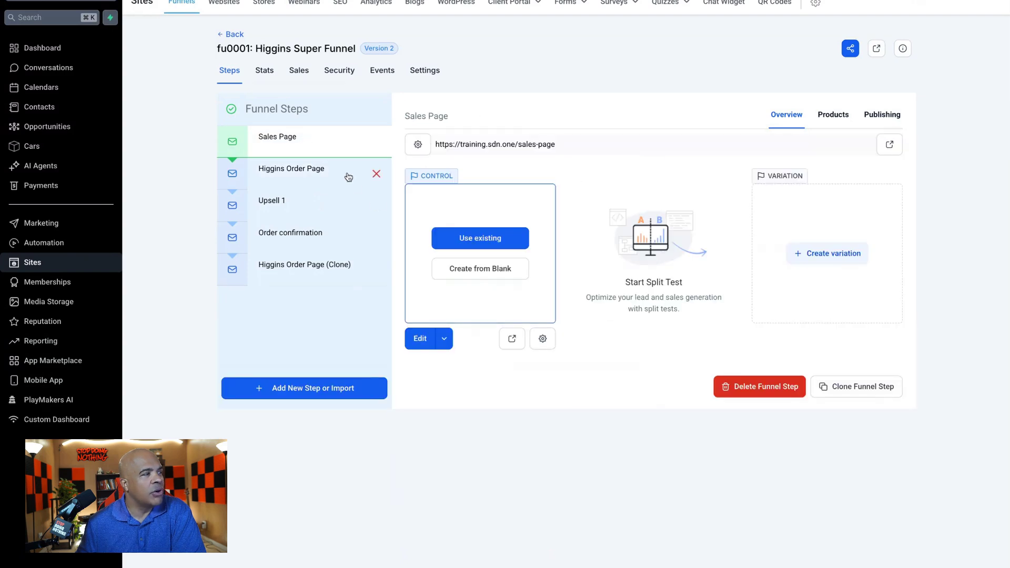
left_click(328, 189)
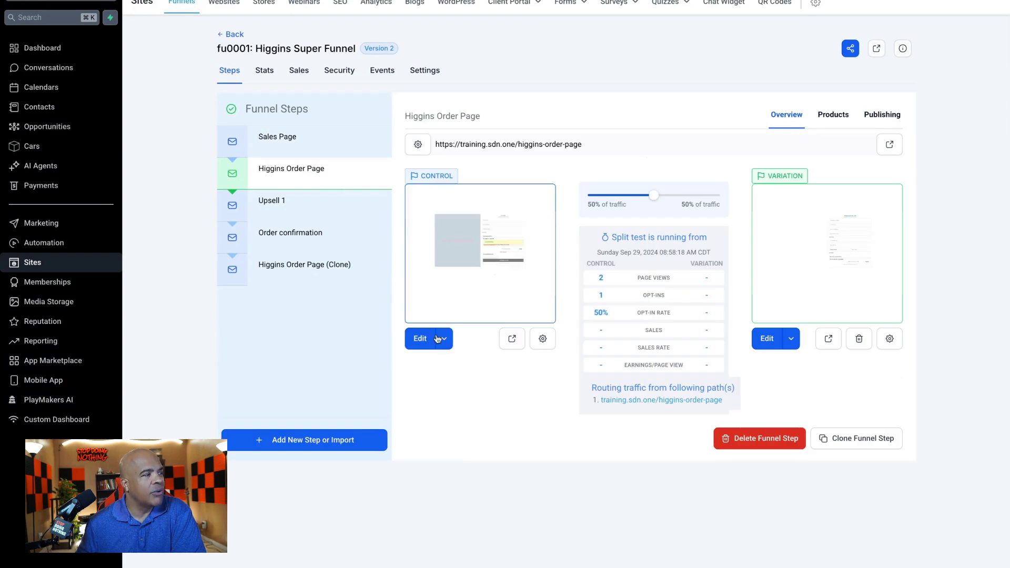
left_click(419, 338)
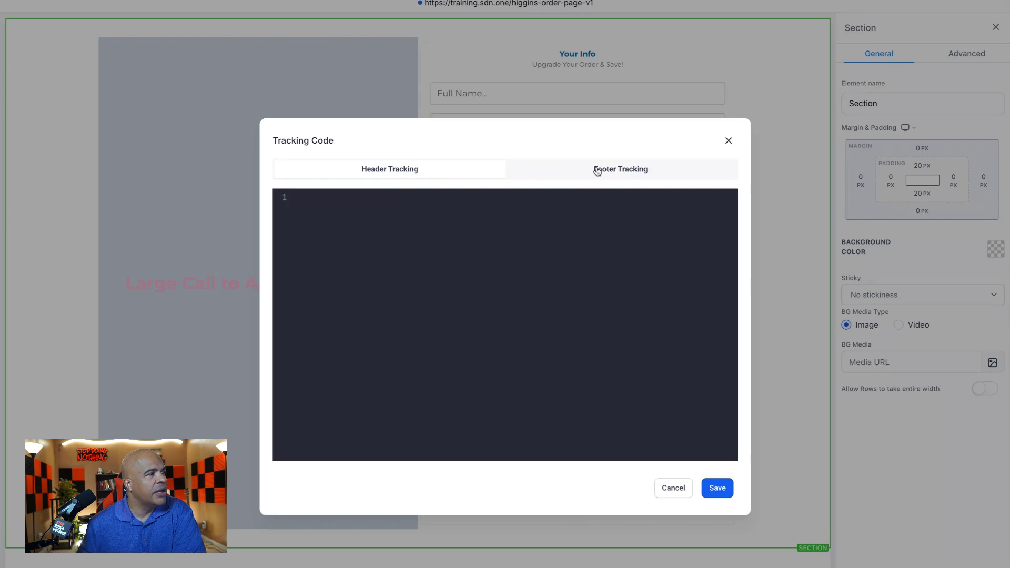
- Compare the order page's empty Footer and Header Tracking code, then cancel the Tracking Code dialog
left_click(600, 172)
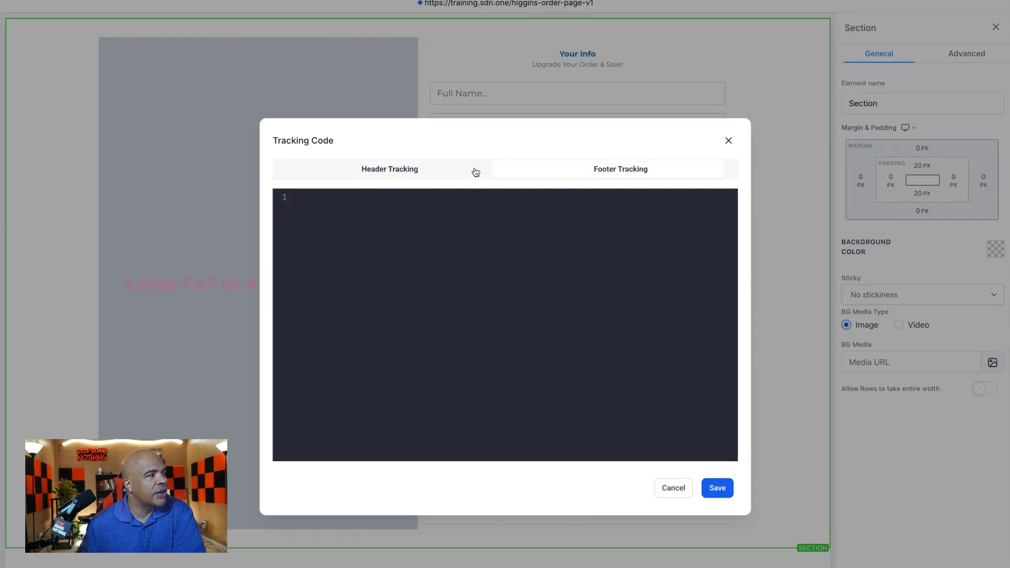
left_click(473, 171)
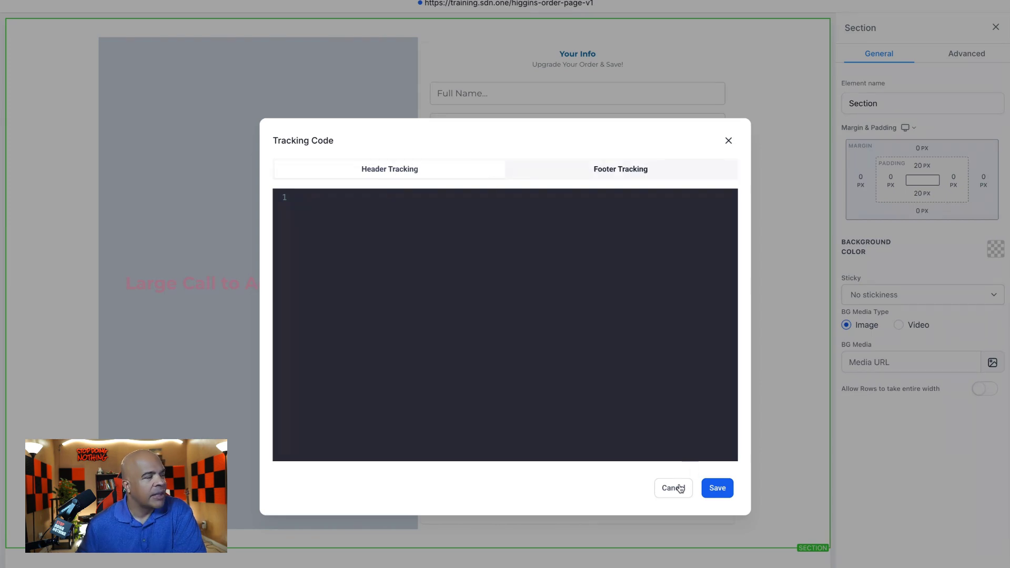
left_click(673, 488)
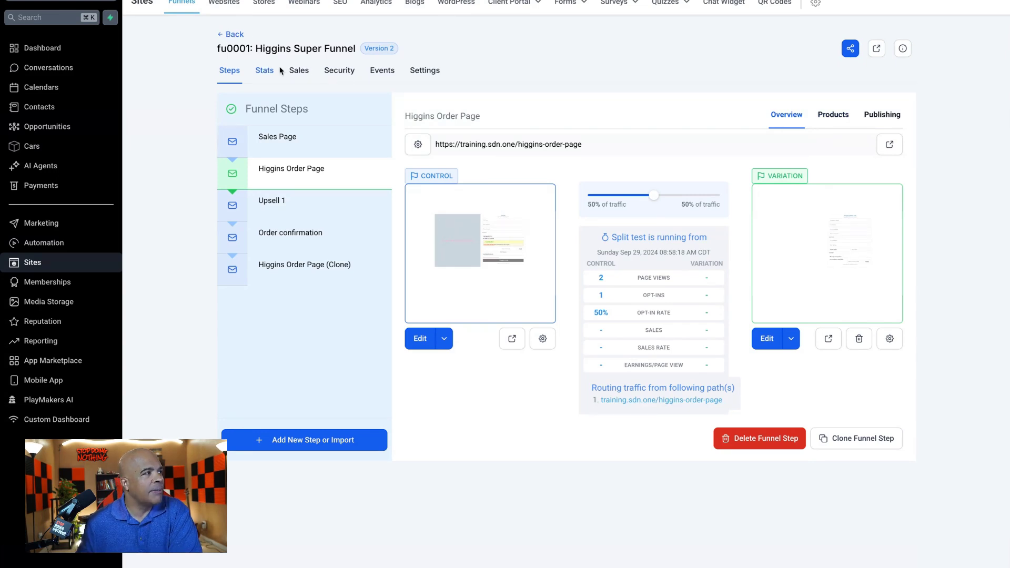
- Switch to the Higgins Super Funnel's Events tab for Meta tracking
left_click(384, 73)
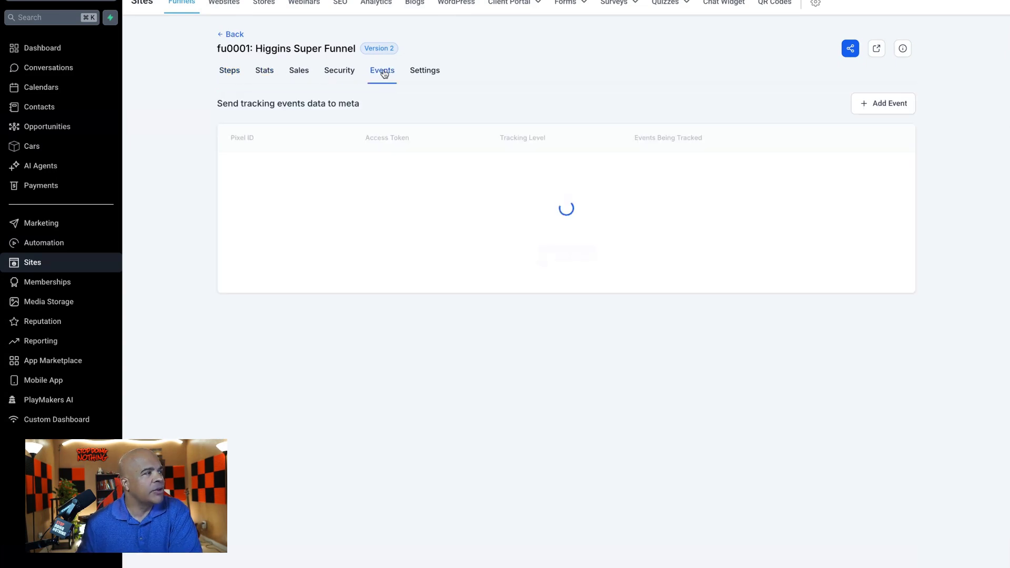
- Start a new Meta pixel event, cancel it unsaved, and return to the funnels list
left_click(587, 259)
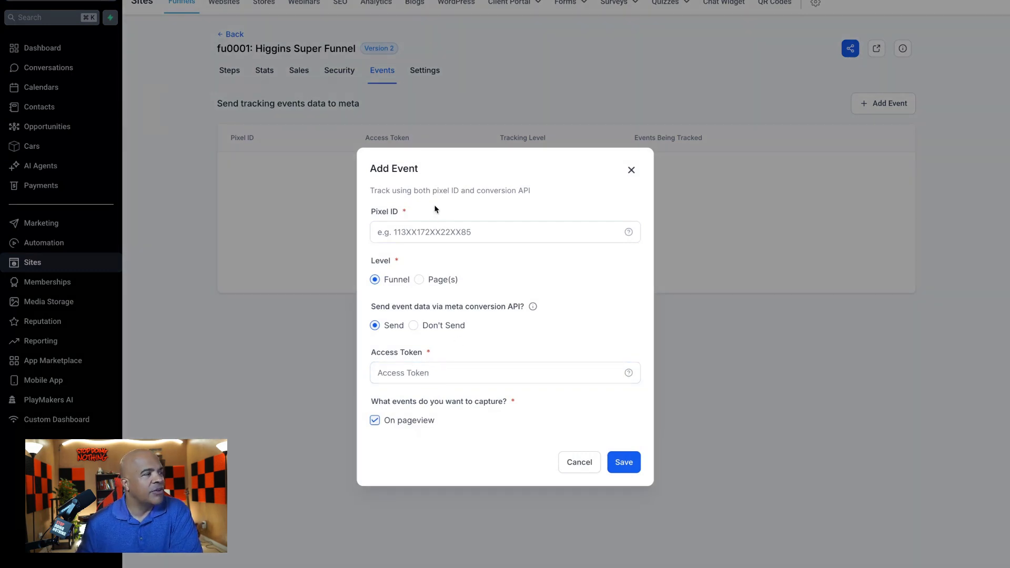
left_click(591, 471)
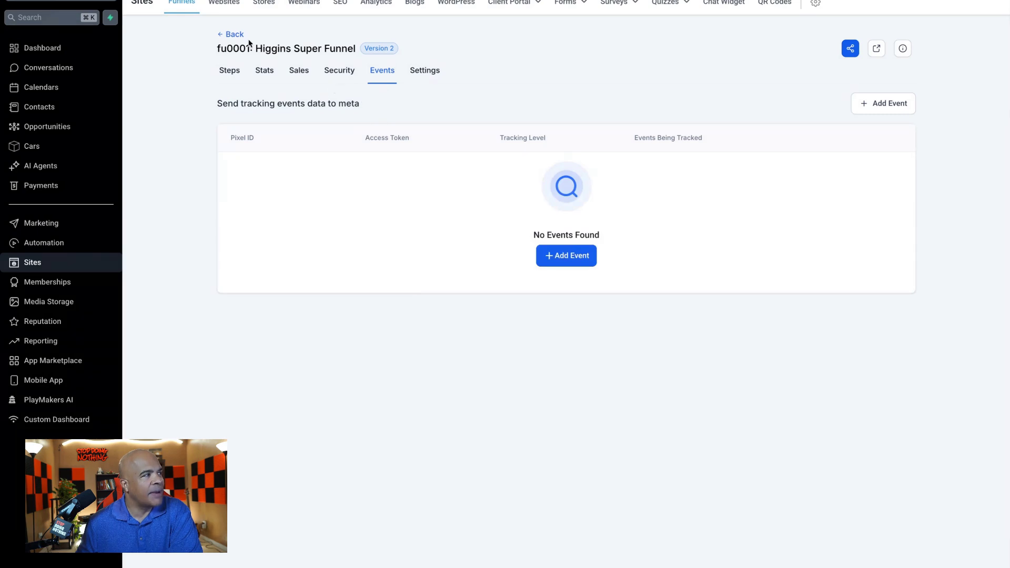
left_click(229, 34)
- Reopen the funnel, review the Order Page, Upsell 1, Order confirmation and Clone steps, then go to Websites
left_click(321, 204)
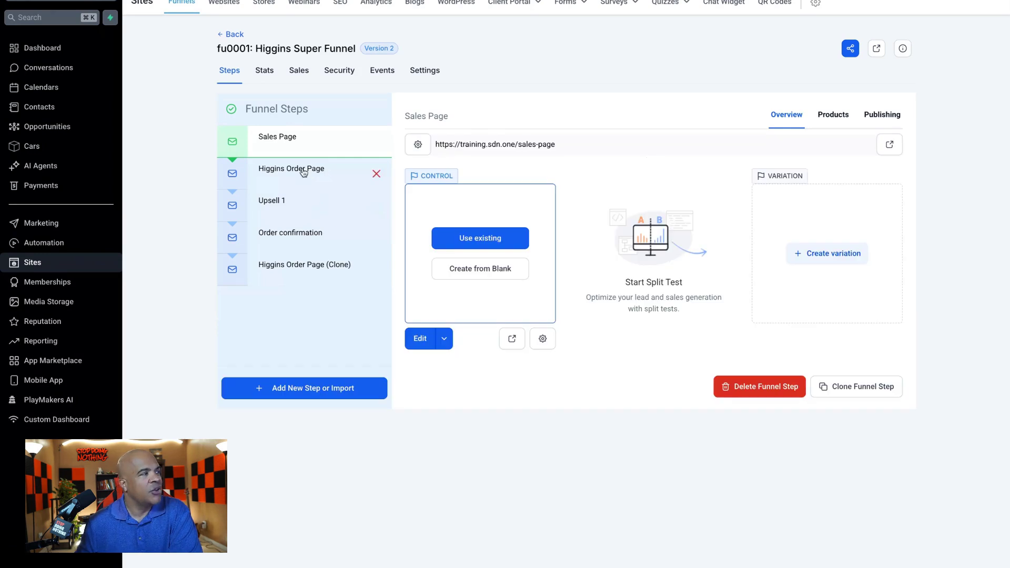
left_click(299, 169)
left_click(300, 201)
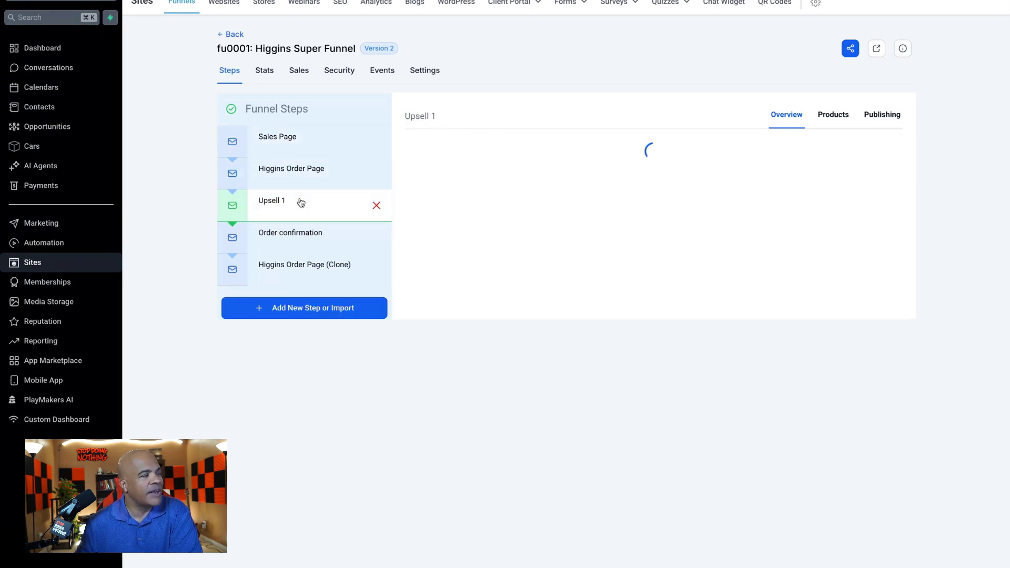
left_click(315, 238)
left_click(333, 277)
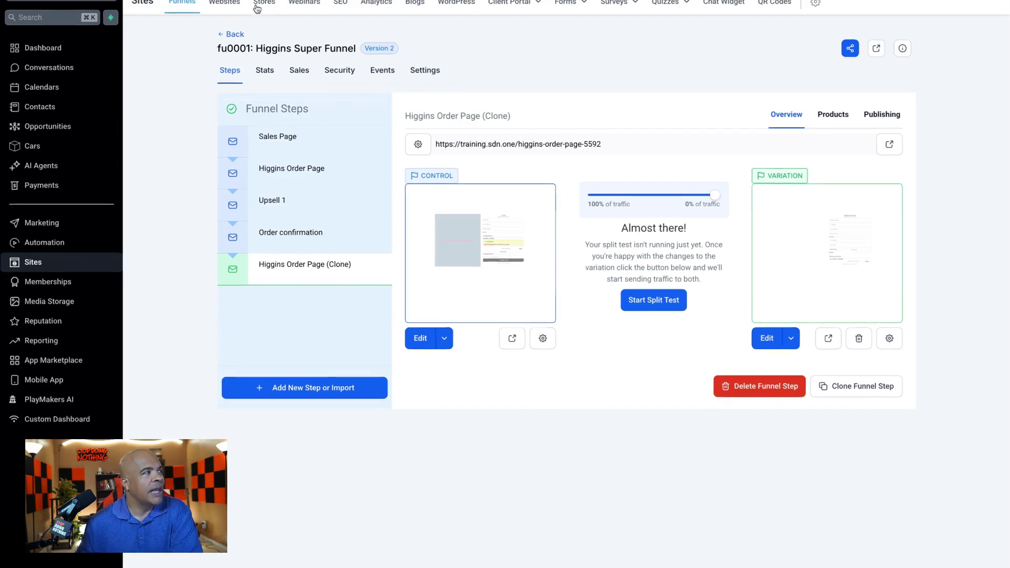
left_click(223, 5)
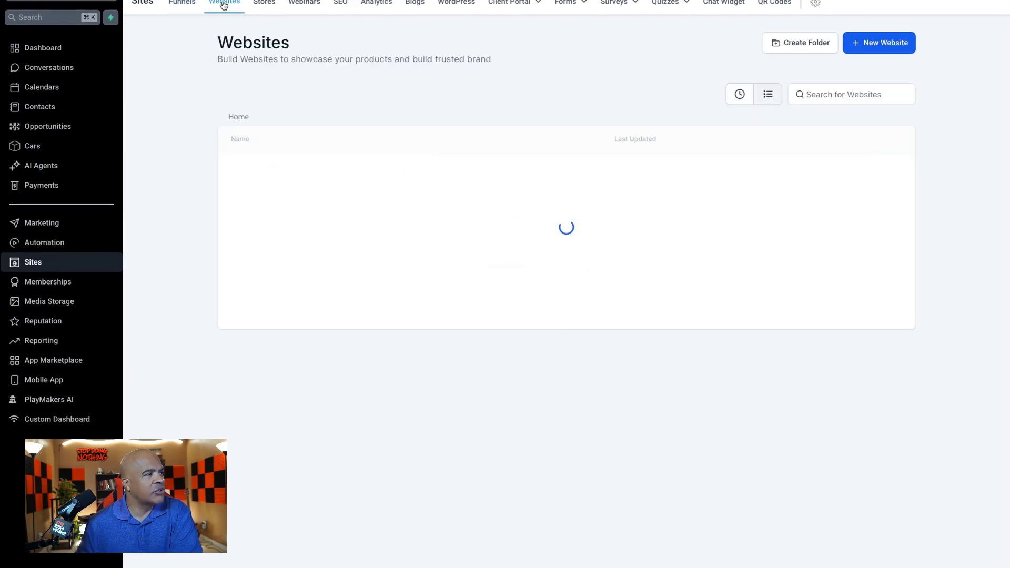
- Open Marketing Agency Theme Template's settings, check its head and body tracking code, then view its Events
left_click(350, 175)
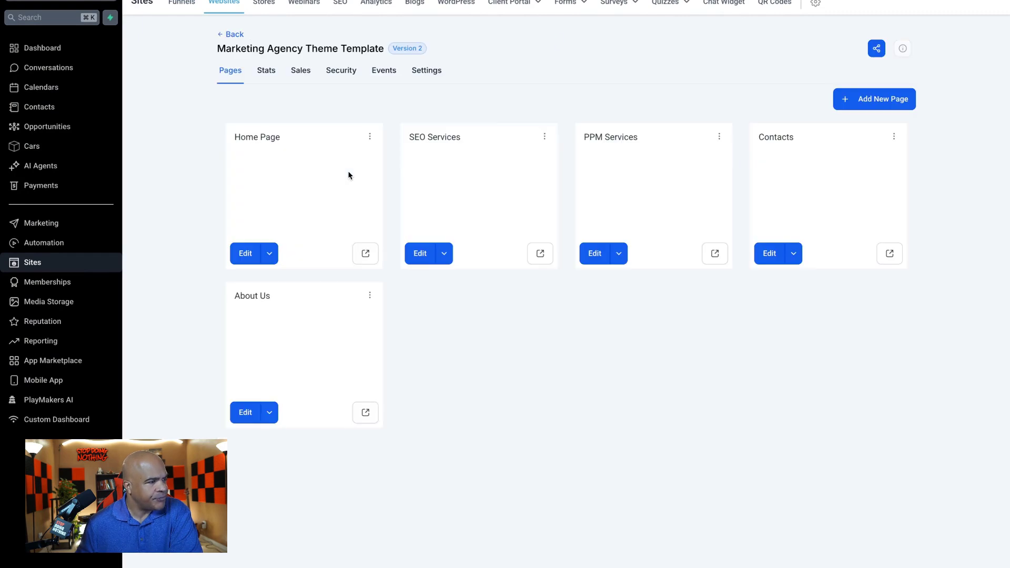
left_click(427, 73)
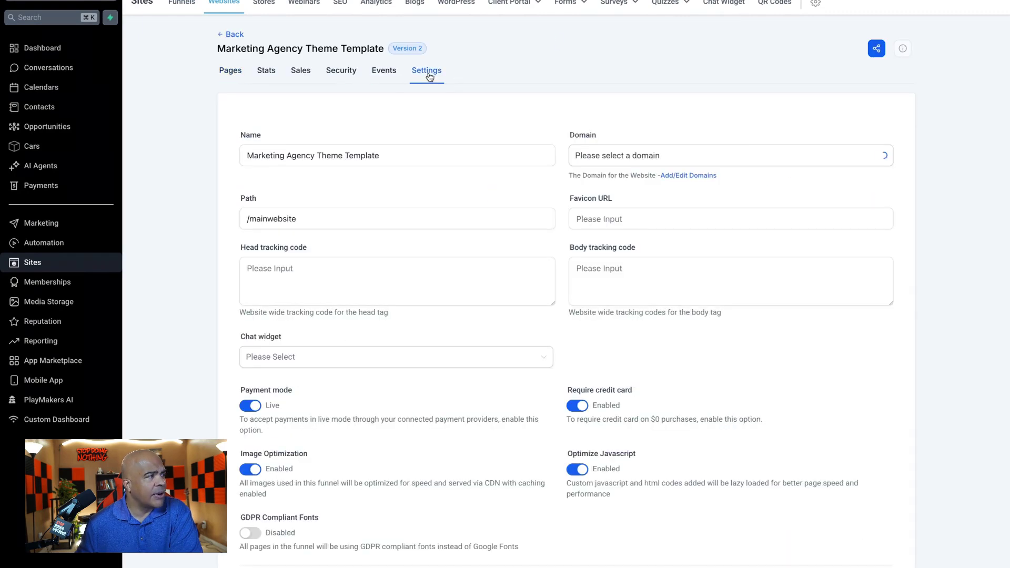
left_click(377, 286)
left_click(623, 265)
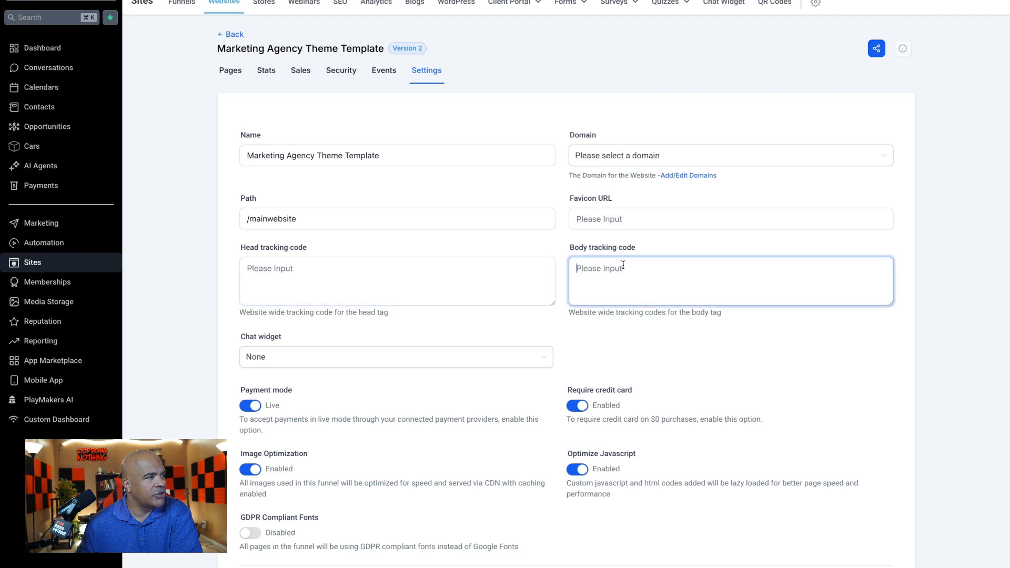
left_click(386, 73)
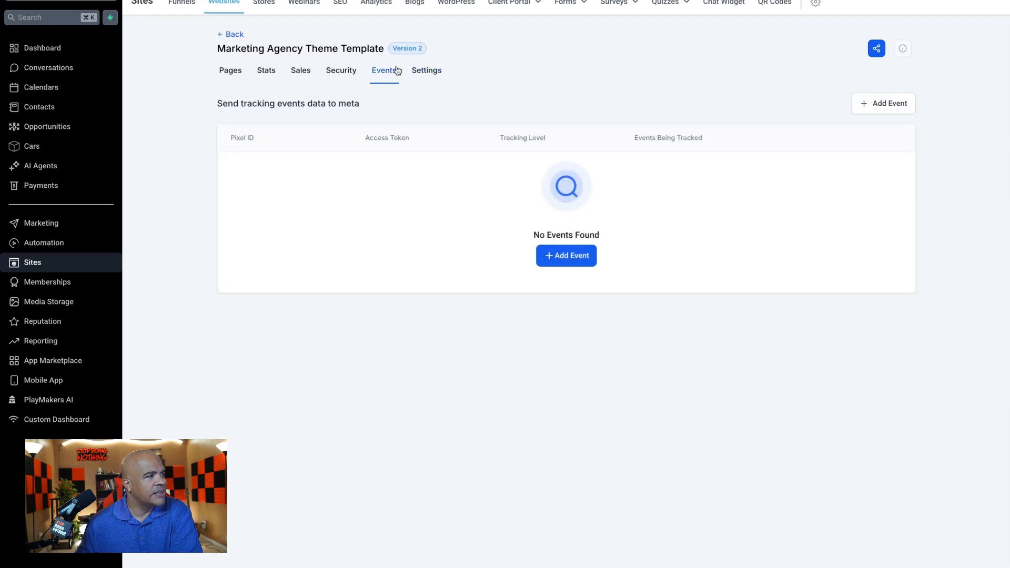
- Start a new Meta pixel event, check the Pixel ID and Access Token fields, then discard it
left_click(561, 255)
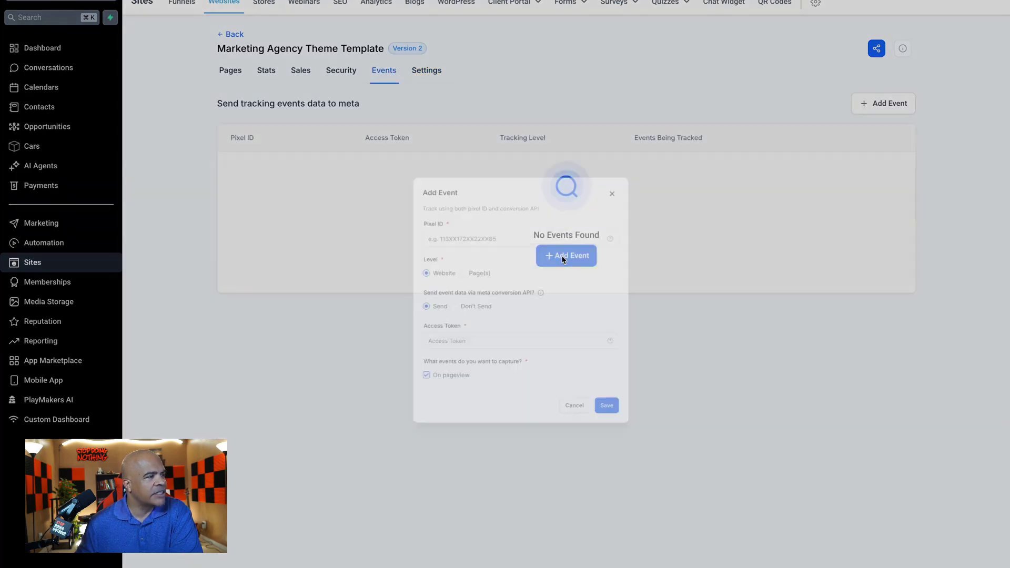
left_click(469, 239)
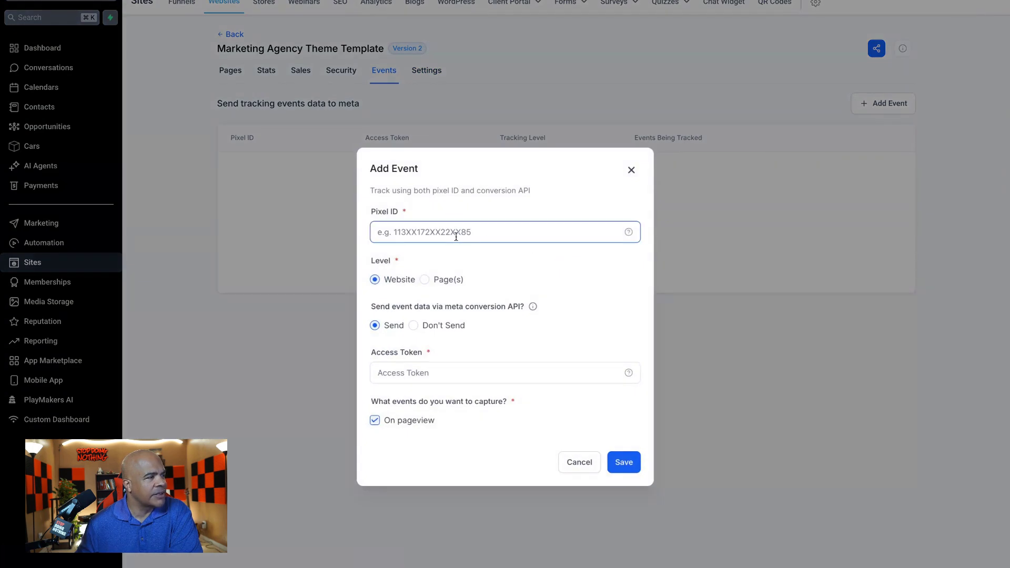
left_click(434, 371)
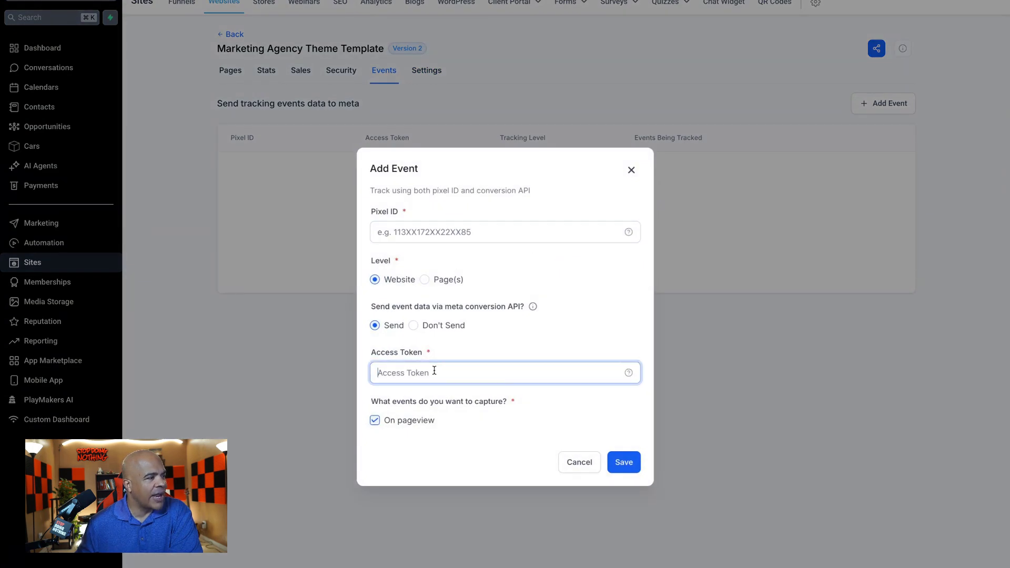
left_click(580, 462)
left_click(426, 70)
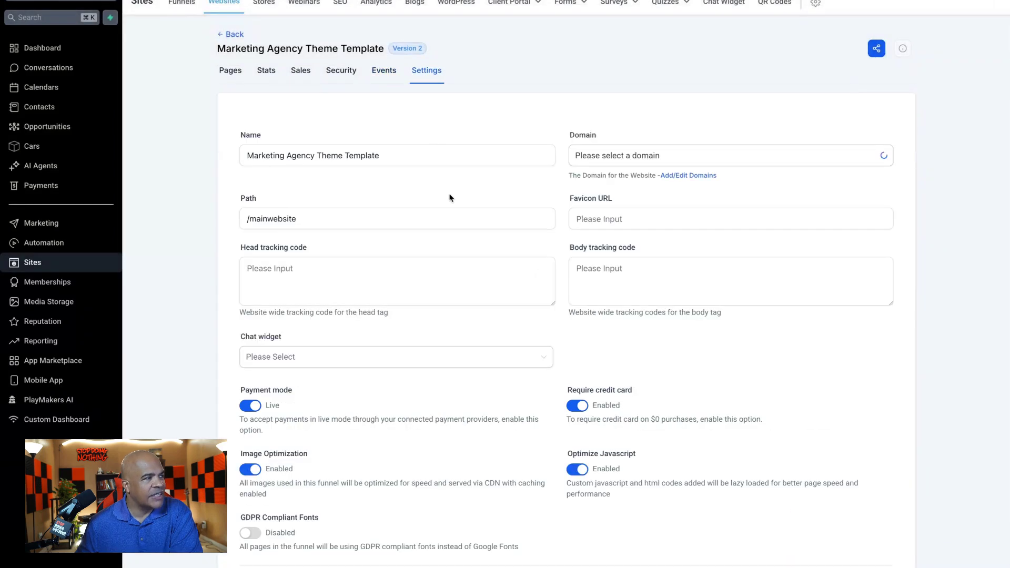
left_click(481, 273)
left_click(654, 281)
left_click(488, 272)
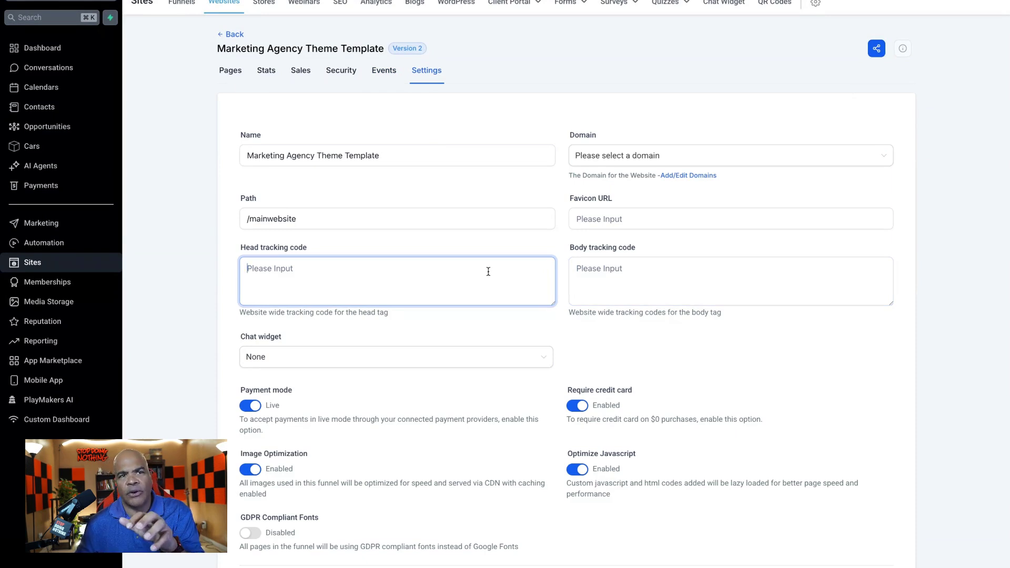
left_click(384, 69)
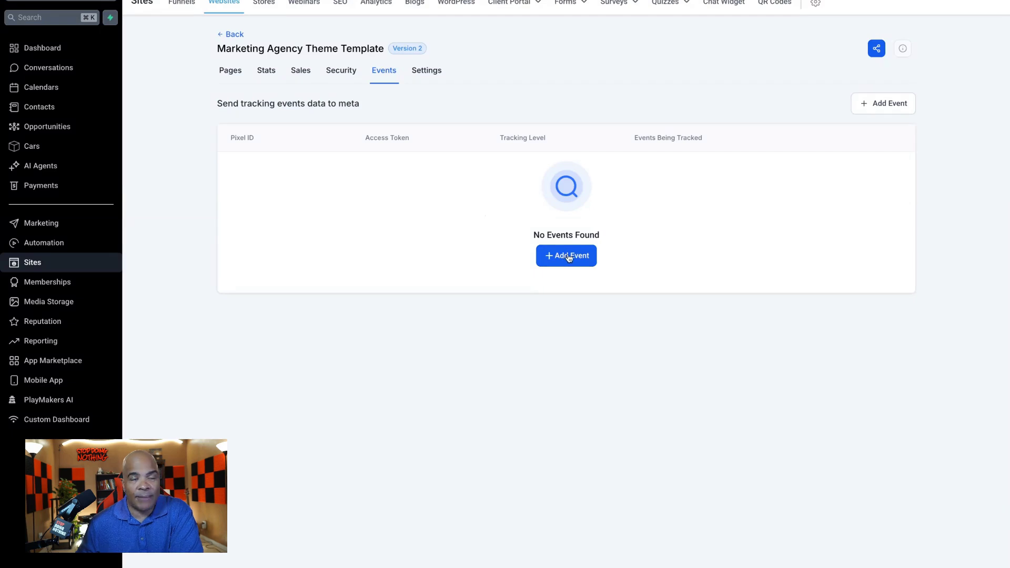
- Start adding a website-level Meta pixel event and focus the empty Pixel ID field
left_click(583, 257)
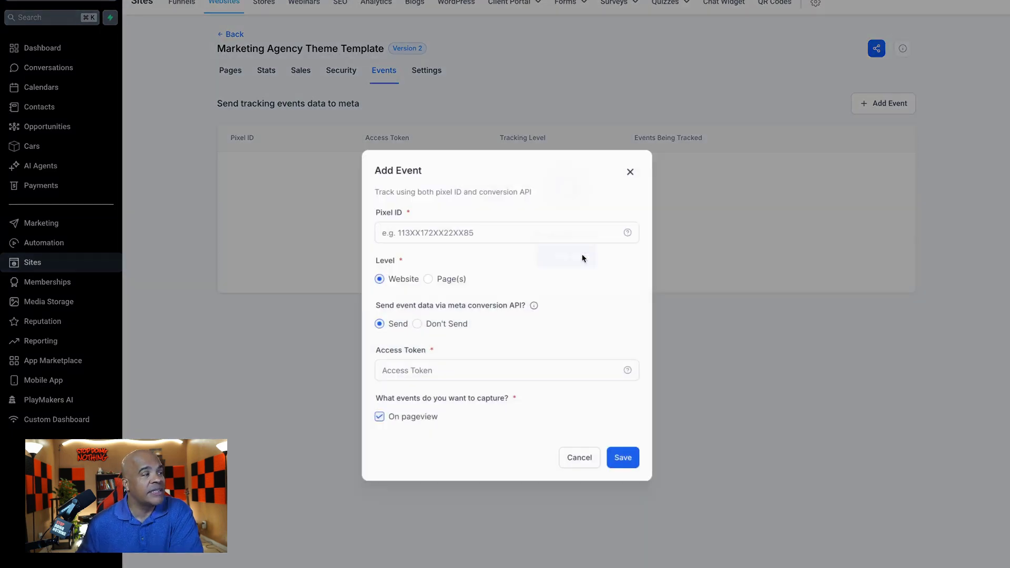
left_click(490, 233)
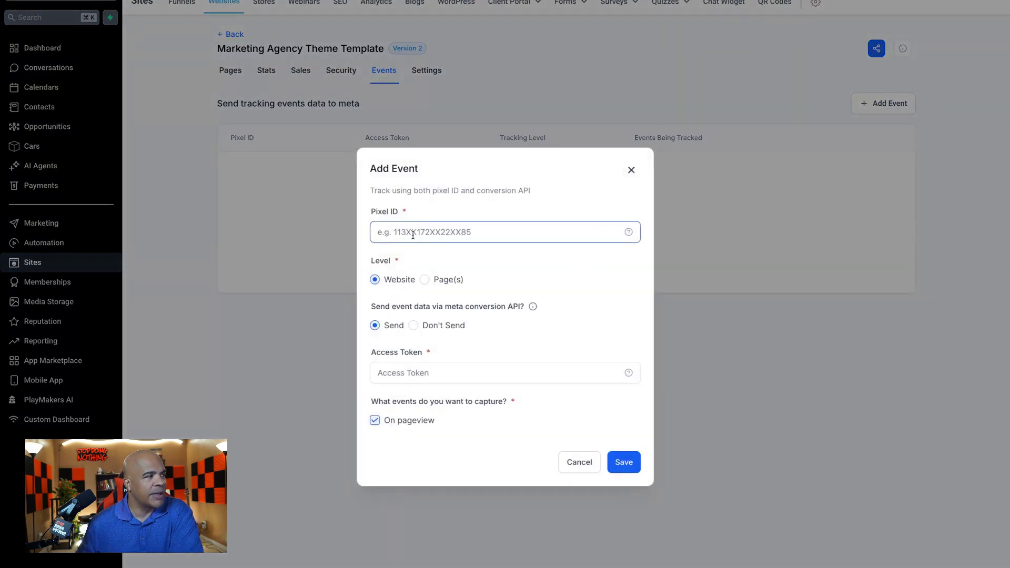